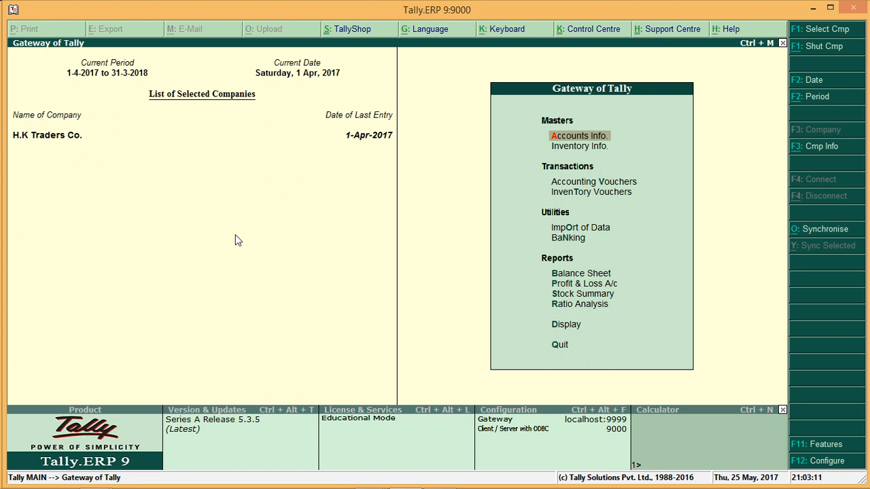
Open the Day Book of H.K Traders Co. from the display reports.
key("Down")
key("Down")
key("Down")
key("Down")
key("Down")
key("Down")
key("Down")
key("Down")
key("Down")
key("Down")
key("Up")
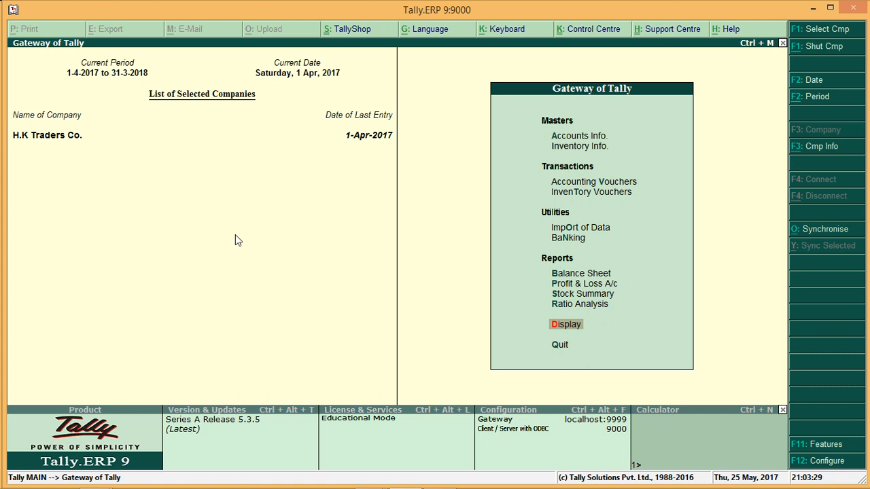
key("Return")
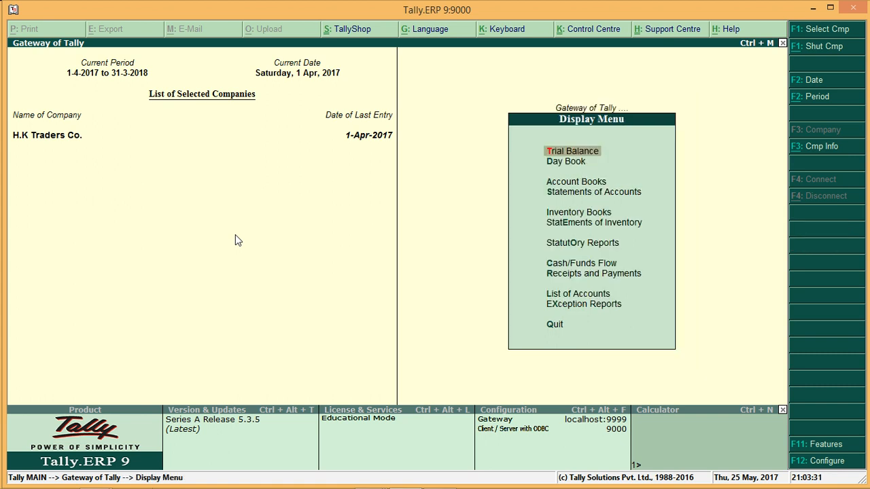
key("Down")
key("Down")
key("Down")
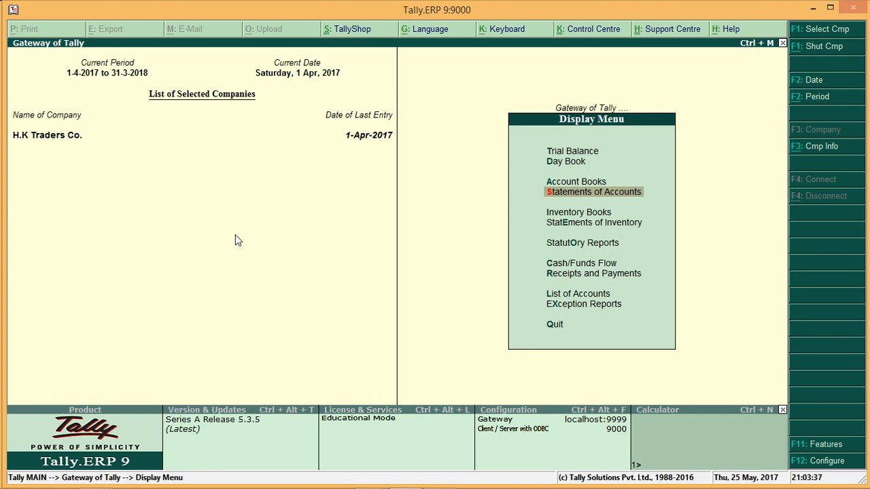
key("Up")
key("Up")
key("Return")
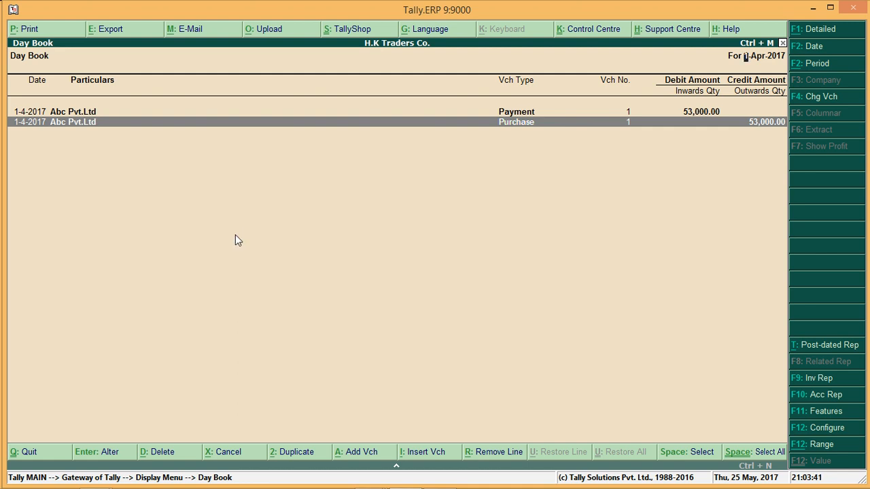
Review the Abc Pvt.Ltd purchase voucher in the Day Book, then leave the voucher and the report.
key("Return")
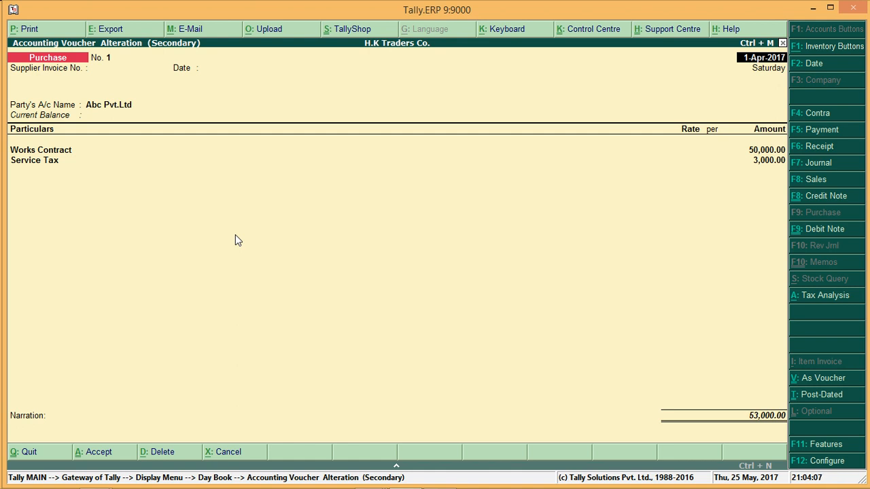
key("Escape")
key("y")
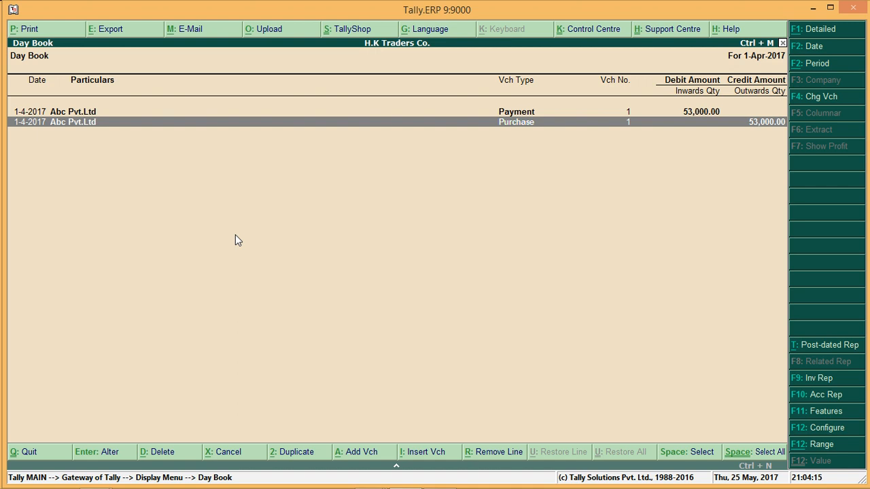
key("Escape")
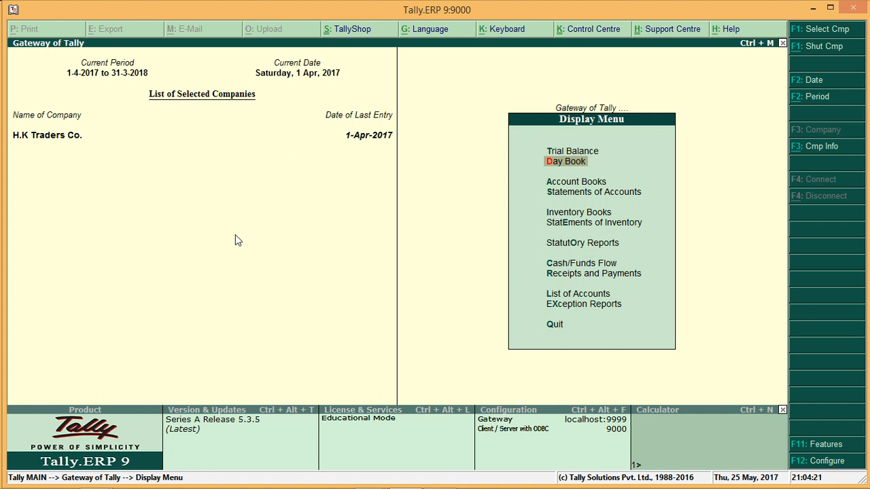
Open the Form ST3 service tax report from the statutory reports.
key("Down")
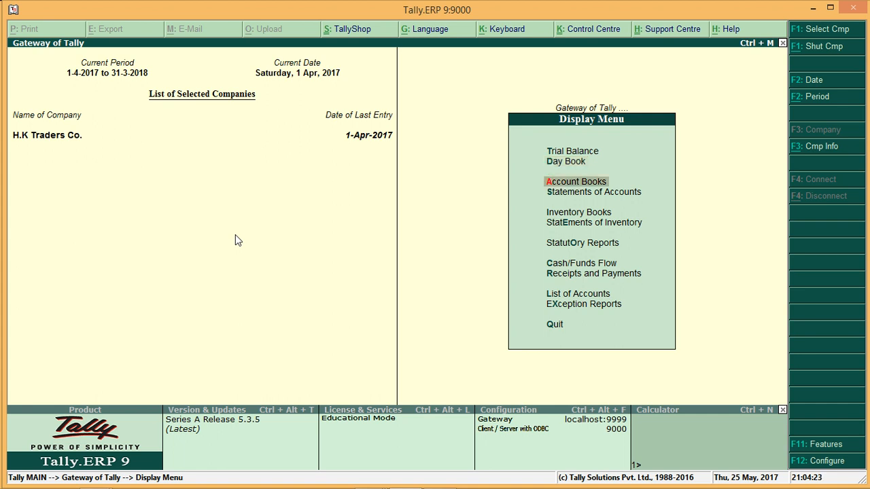
key("Down")
key("Down")
key("Down")
key("Down")
key("Down")
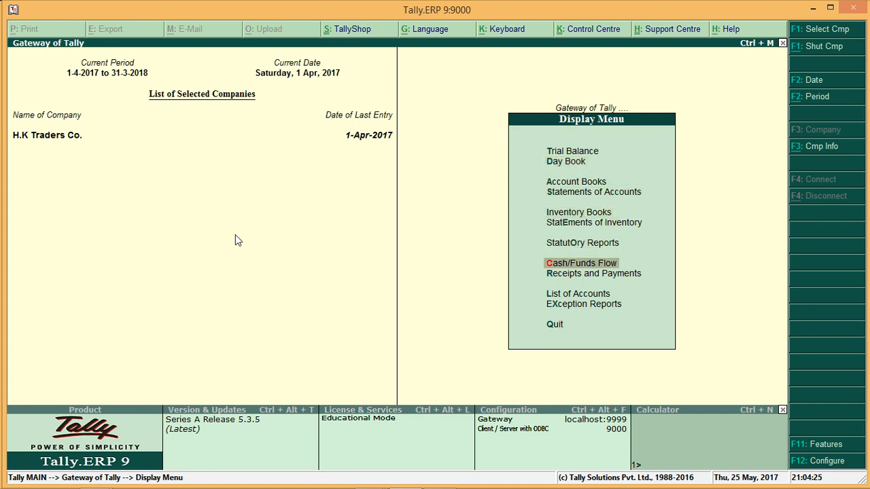
key("Up")
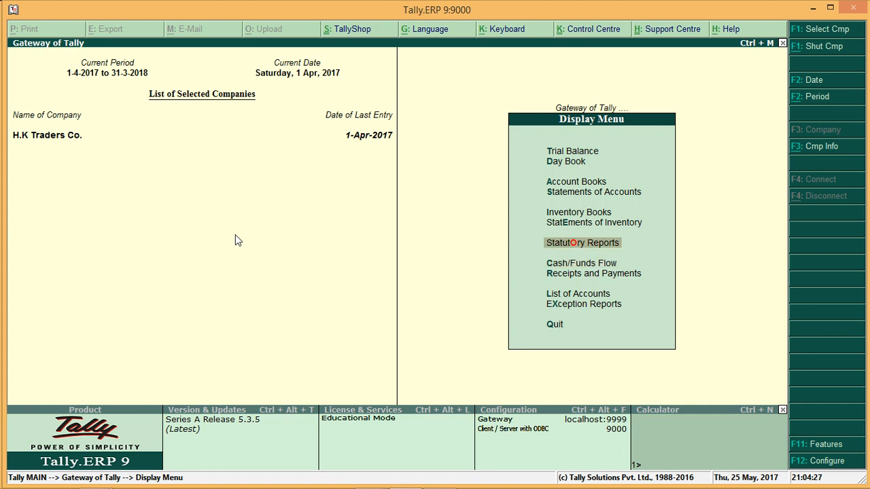
key("Return")
key("Return")
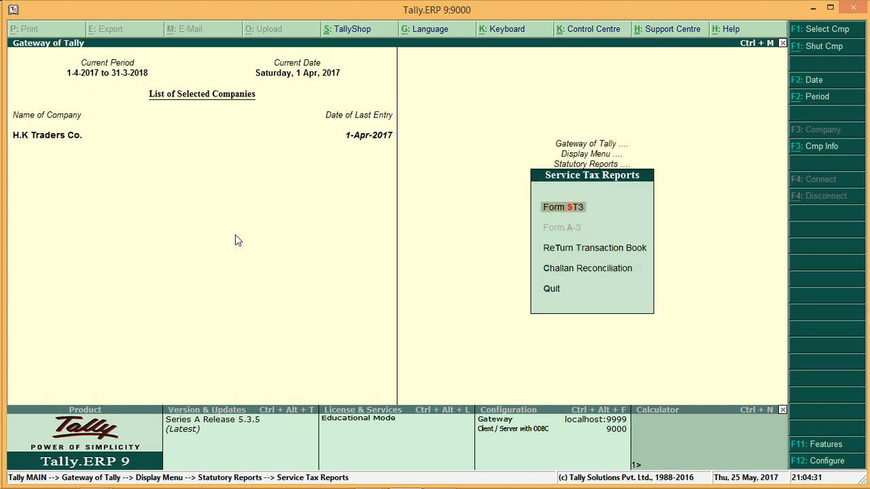
key("Return")
Examine the Service Tax Liability in Form ST3 down to the Man Power Services vouchers, then return to the Gateway of Tally.
key("Down")
key("Down")
key("Down")
key("Down")
key("Down")
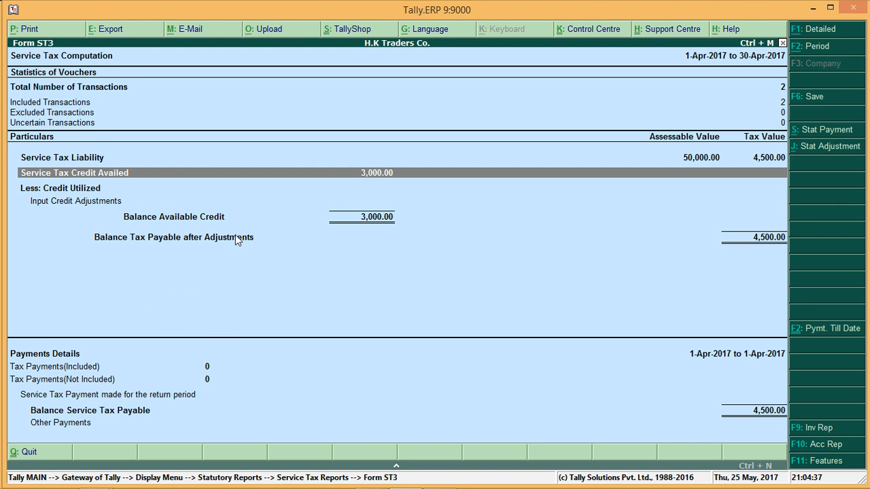
key("Up")
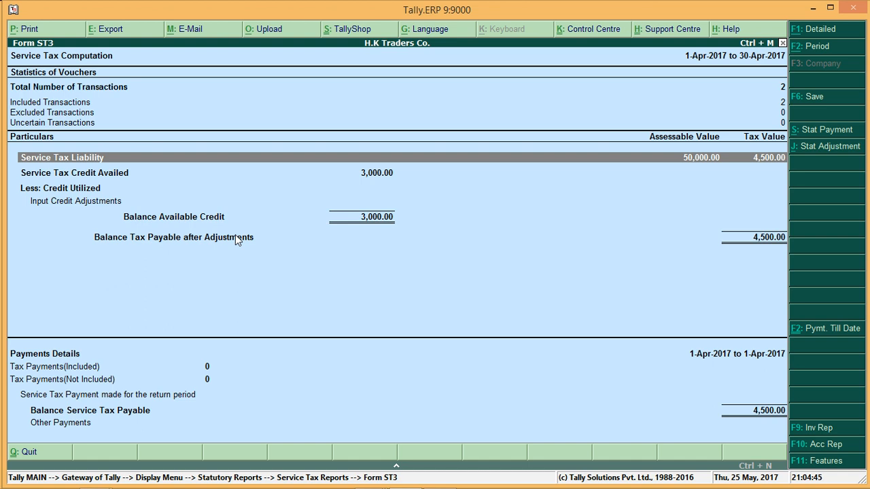
key("Return")
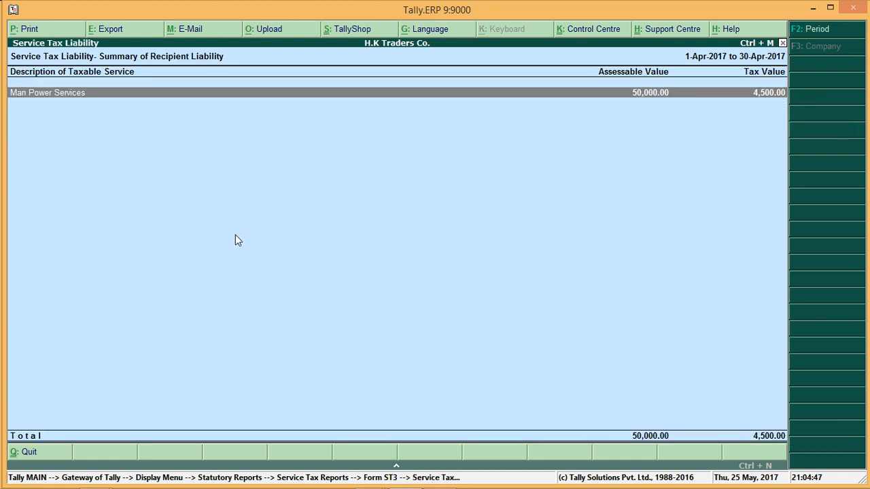
key("Return")
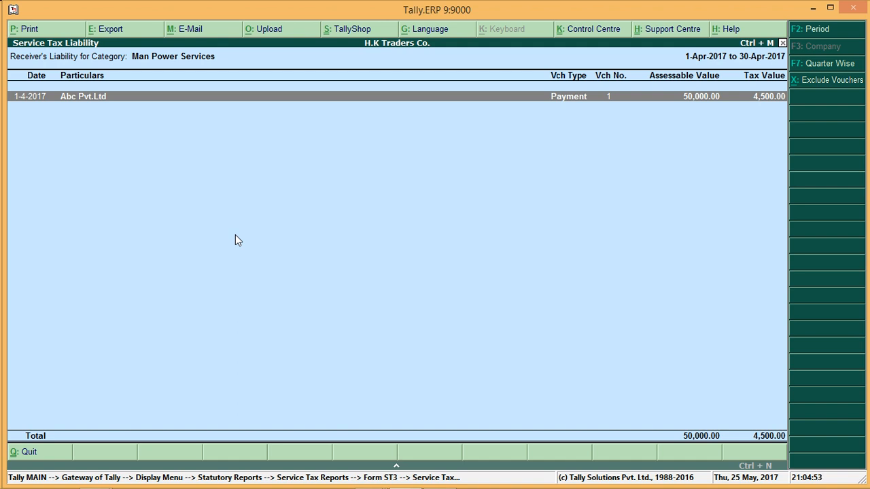
key("Escape")
key("Escape")
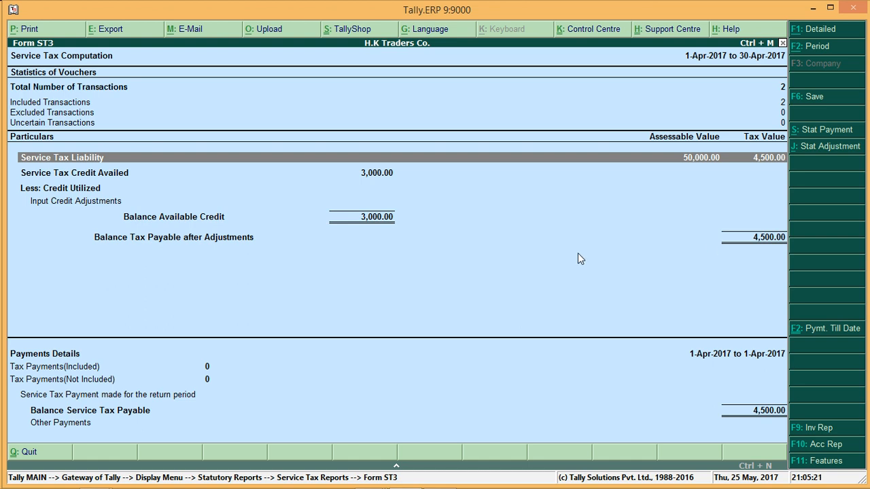
key("Escape")
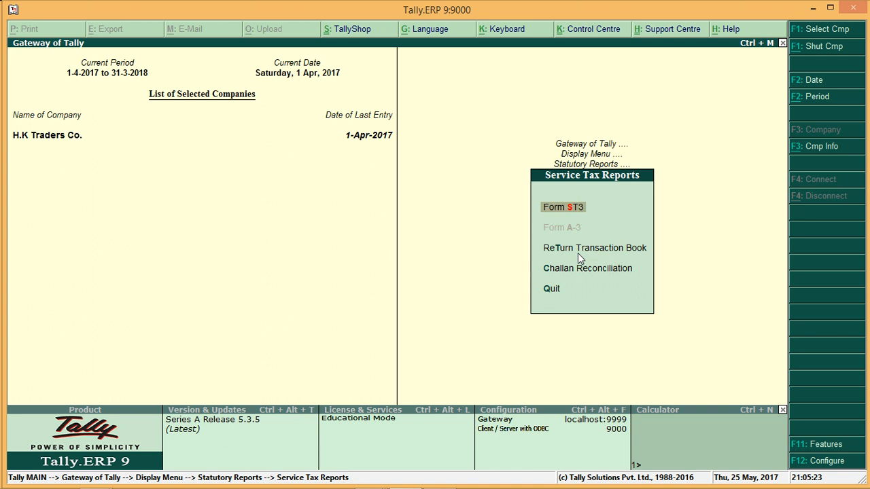
key("Escape")
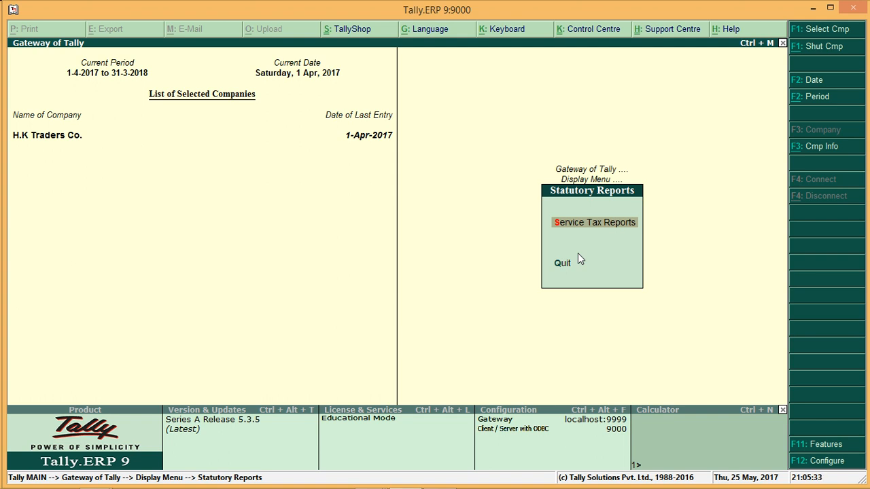
key("Escape")
key("Escape")
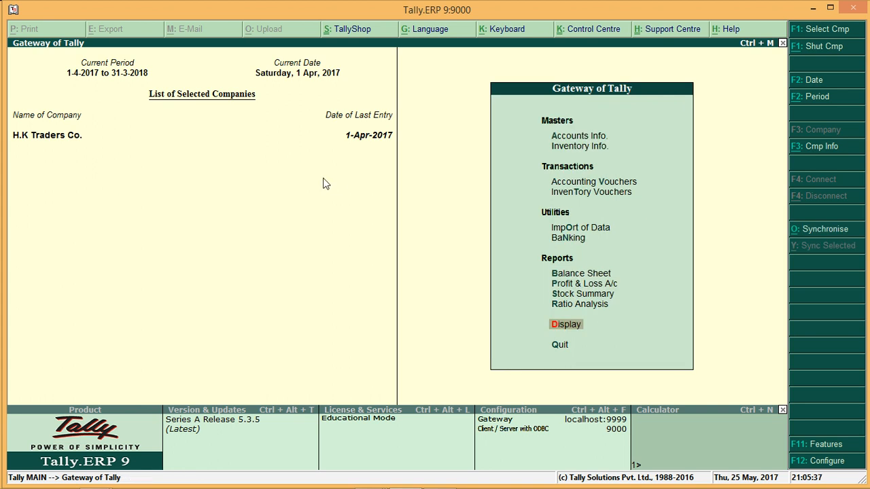
Set the set/alter service tax details option to Yes in the company's Statutory and Taxation features.
key("F11")
key("Down")
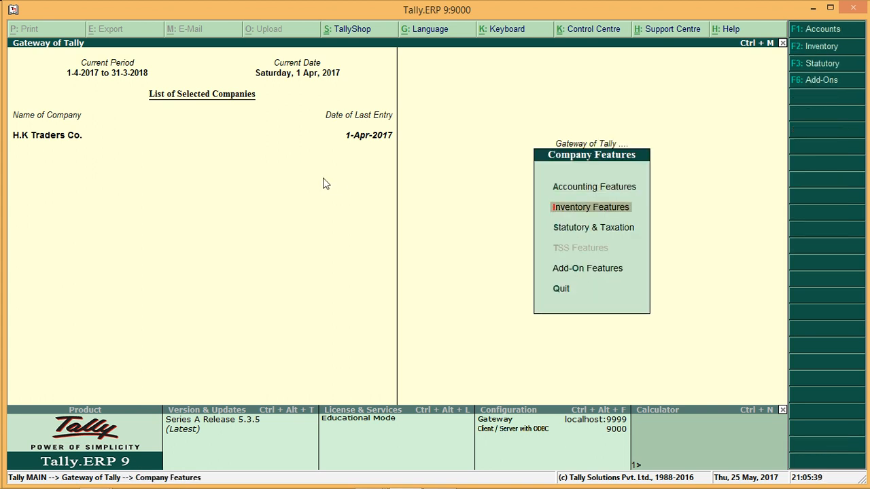
key("Down")
key("Return")
key("Return")
key("Return")
key("Return")
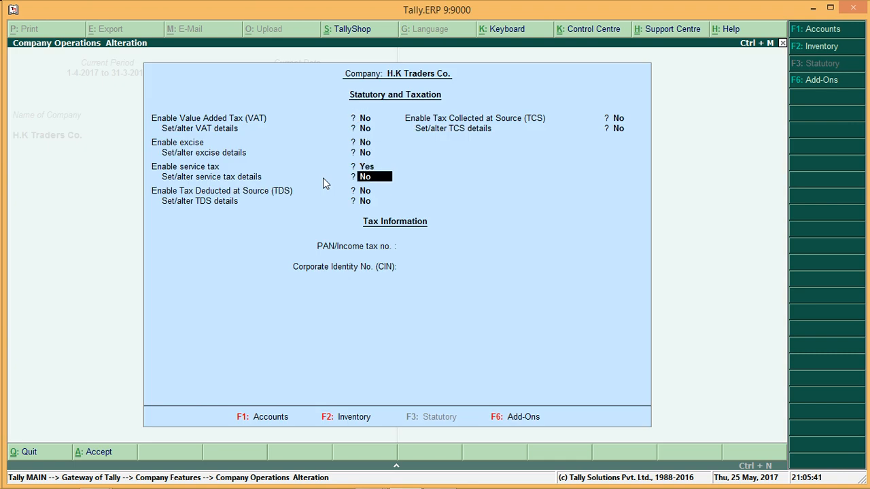
type("y")
key("Return")
Go through and accept the company's service tax details, then save the statutory features and return to the Gateway of Tally.
key("Return")
key("Return")
key("Return")
key("Return")
key("Return")
key("Return")
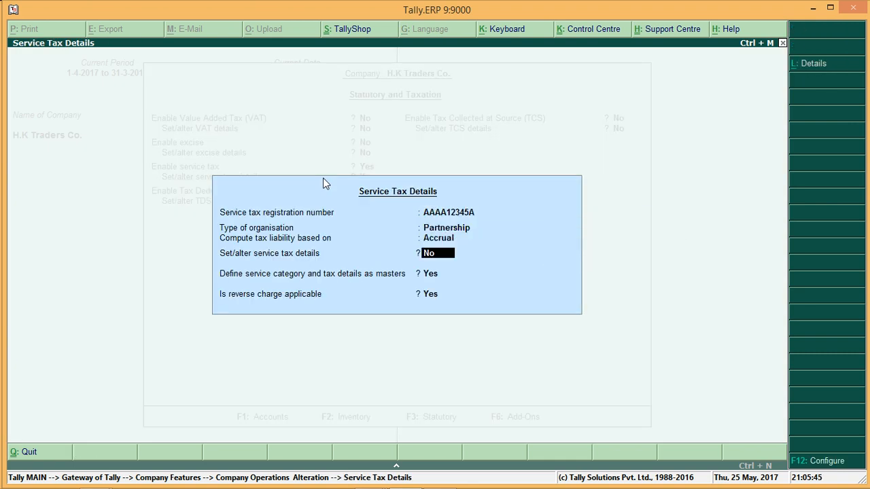
key("Return")
key("Return")
key("Return")
key("Return")
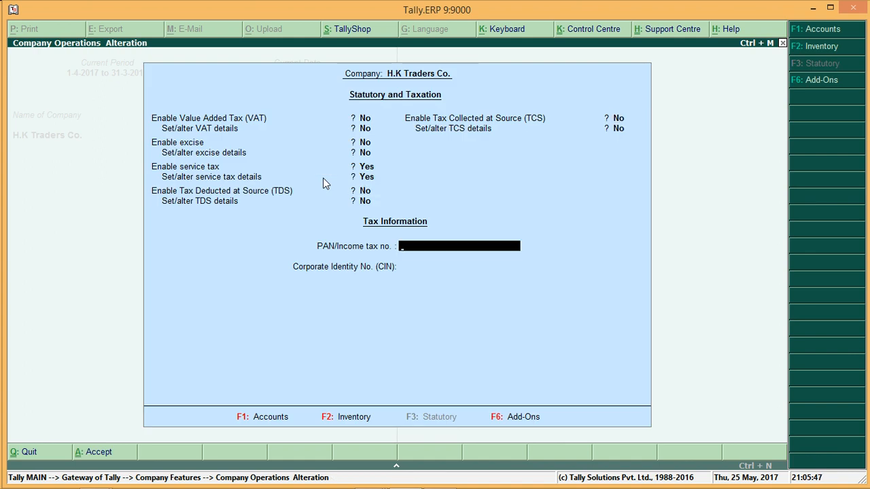
key("Return")
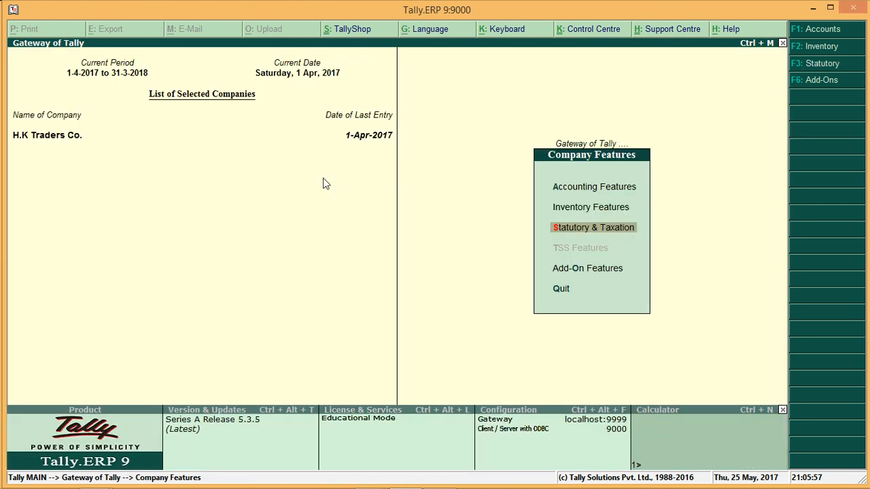
key("Escape")
Start creating a new service category under the statutory information of the account masters.
key("Up")
key("Up")
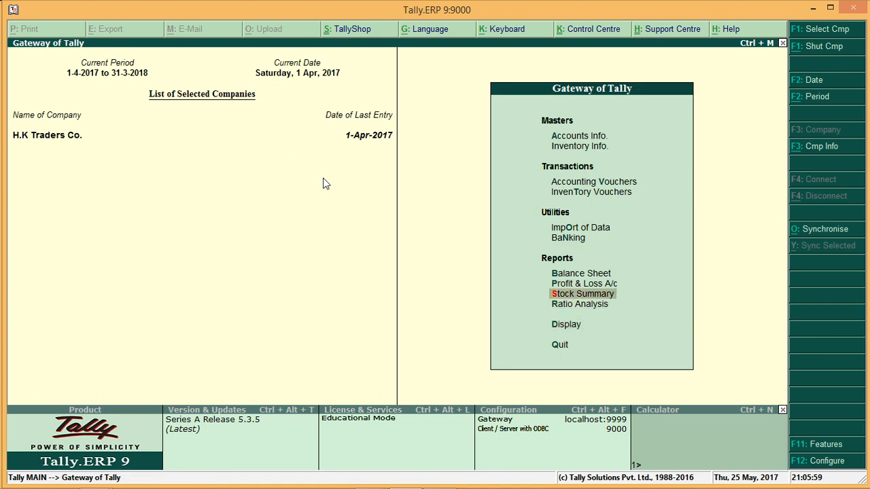
key("Up")
key("Up")
key("Up")
key("Up")
key("Up")
key("Up")
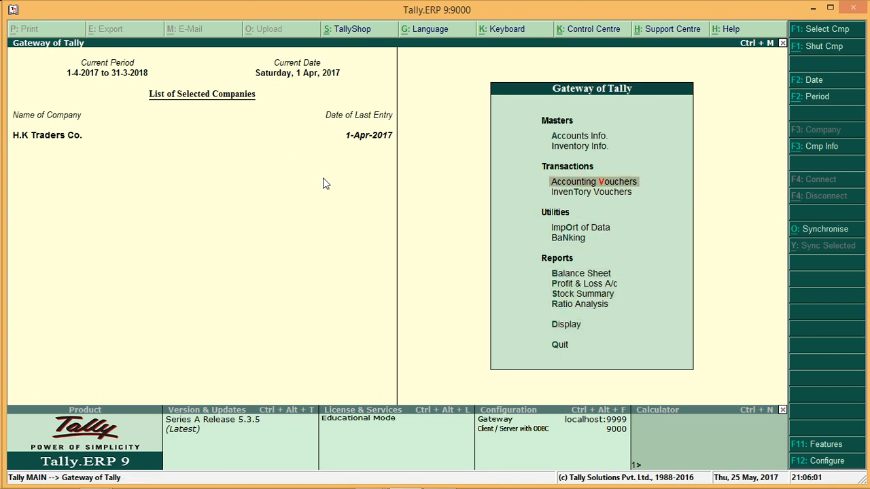
key("Up")
key("Up")
key("Return")
key("Down")
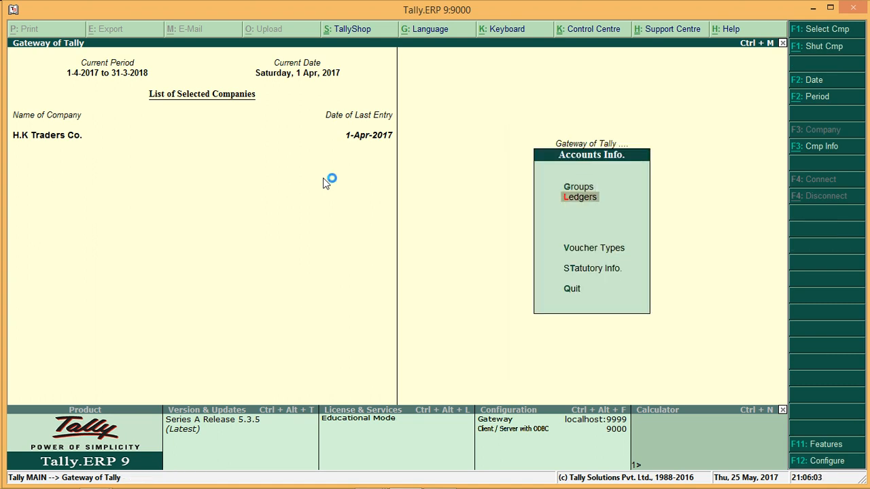
key("Down")
key("Down")
key("Return")
key("Down")
key("Return")
key("Return")
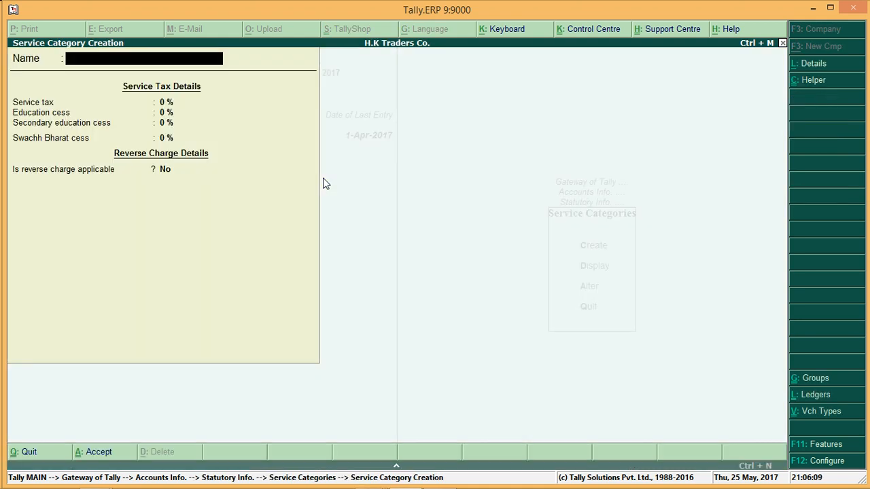
Name the new service category "Goods Tranportation Services".
type("Goods Tranport")
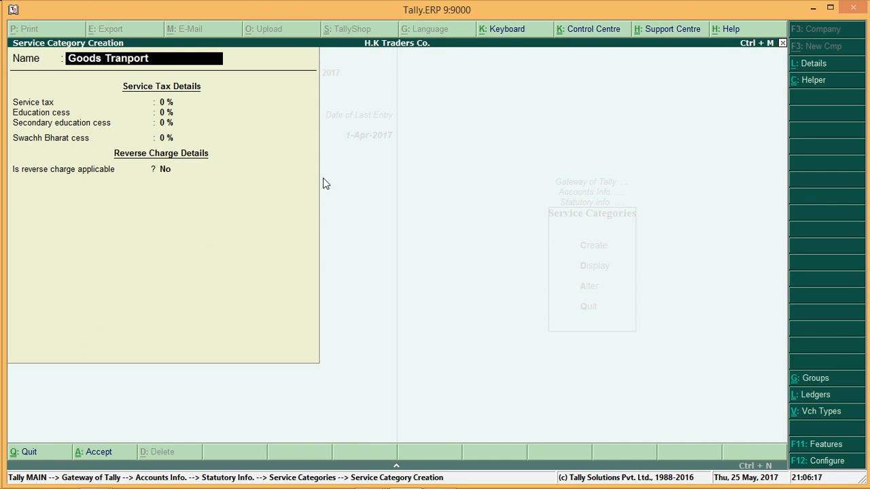
type("ationservice")
key("BackSpace")
key("BackSpace")
key("BackSpace")
key("BackSpace")
key("BackSpace")
key("BackSpace")
key("BackSpace")
type("Ser")
type("vices")
key("Return")
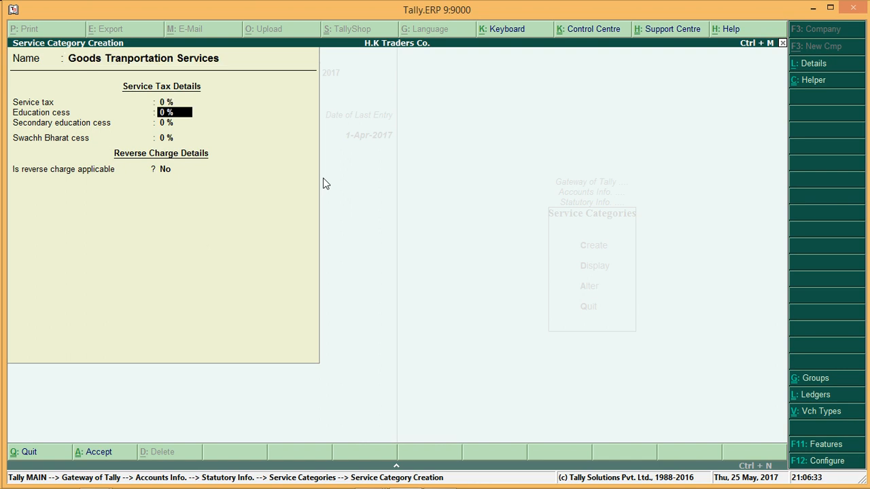
Set the category's service tax rate to 15 % and accept 0 % for the education, secondary education and Swachh Bharat cesses.
key("Up")
type("14")
key("BackSpace")
type("5")
key("Return")
key("Return")
key("Return")
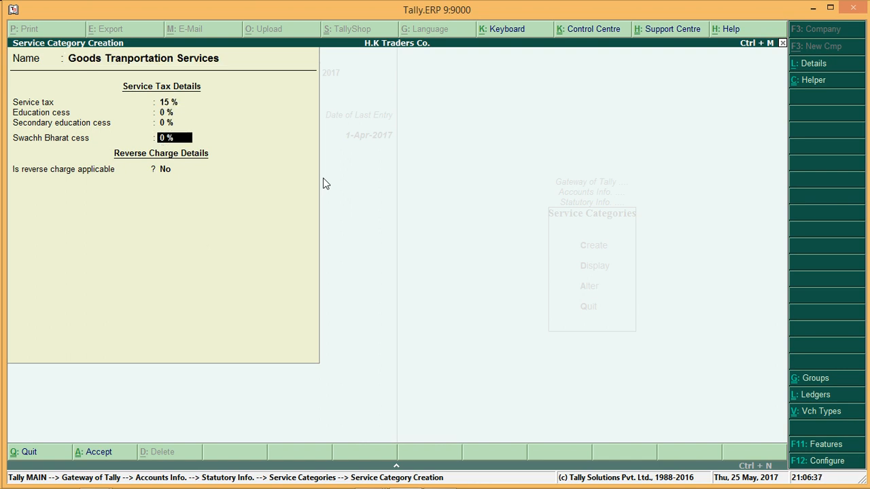
key("Return")
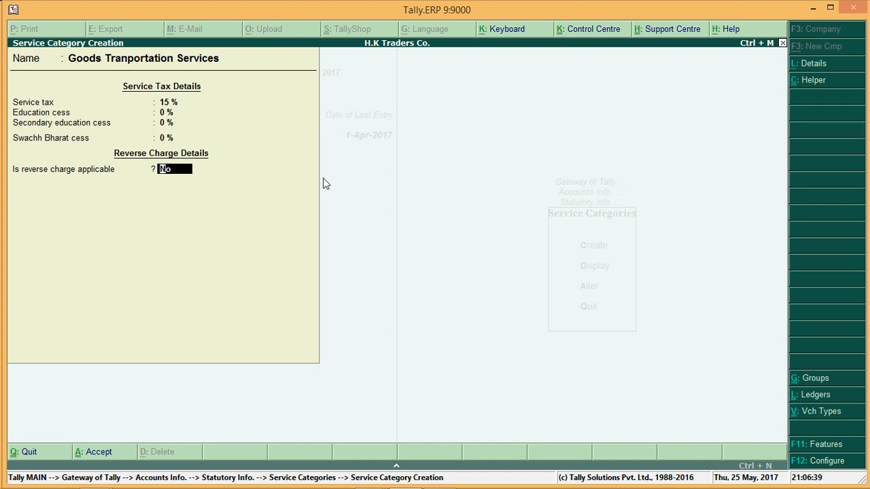
Make reverse charge applicable with 0 % provider's liability and notification number S1235, then save the service category.
type("y")
key("Return")
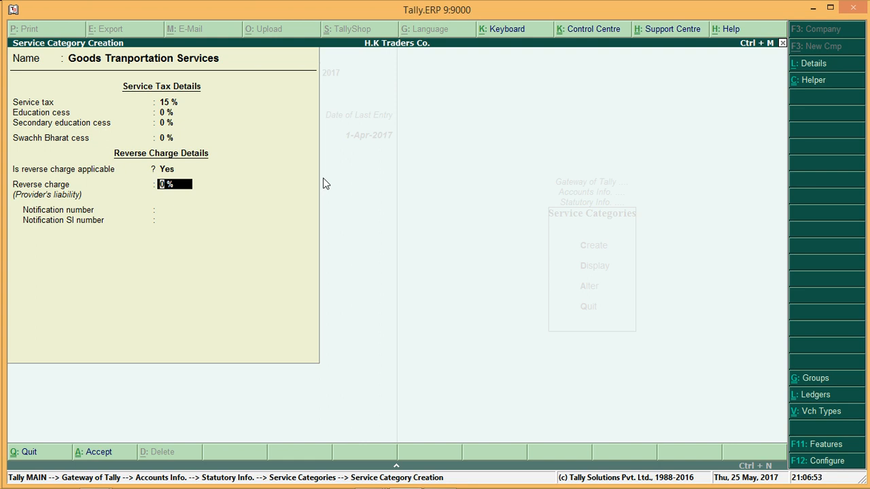
key("Return")
type("S1235")
key("Return")
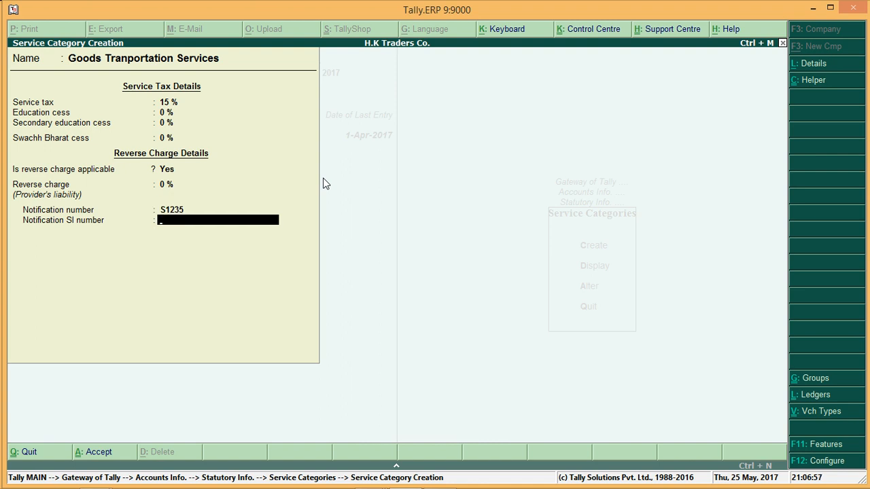
key("ctrl+a")
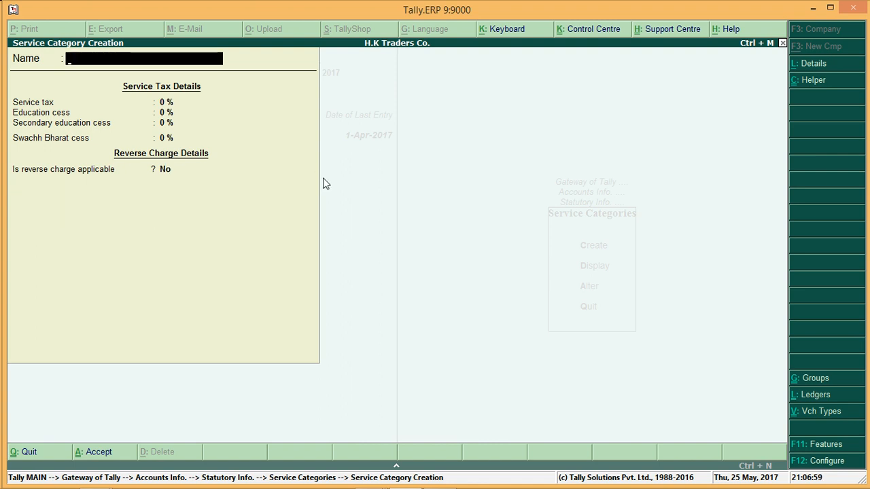
Leave the service category creation and start creating a new single ledger in the account masters.
key("Escape")
key("Escape")
key("Escape")
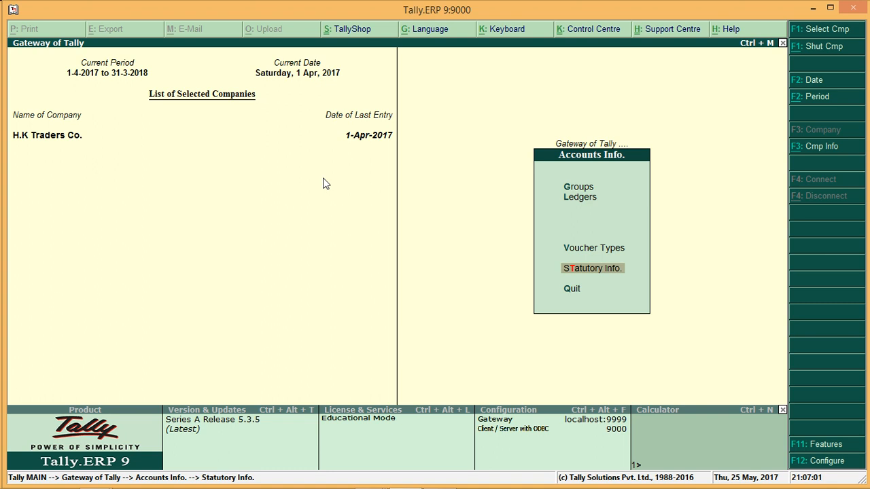
key("Up")
key("Up")
key("Up")
key("Down")
key("Return")
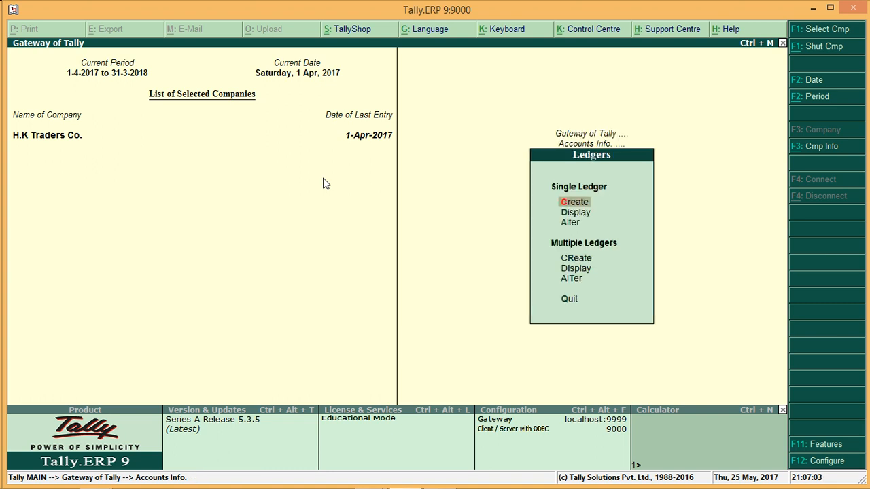
key("Return")
Name the ledger "Goods Transportation Agency" and place it under Purchase Accounts, keeping bill-by-bill balances and inventory values at No.
type("Goods")
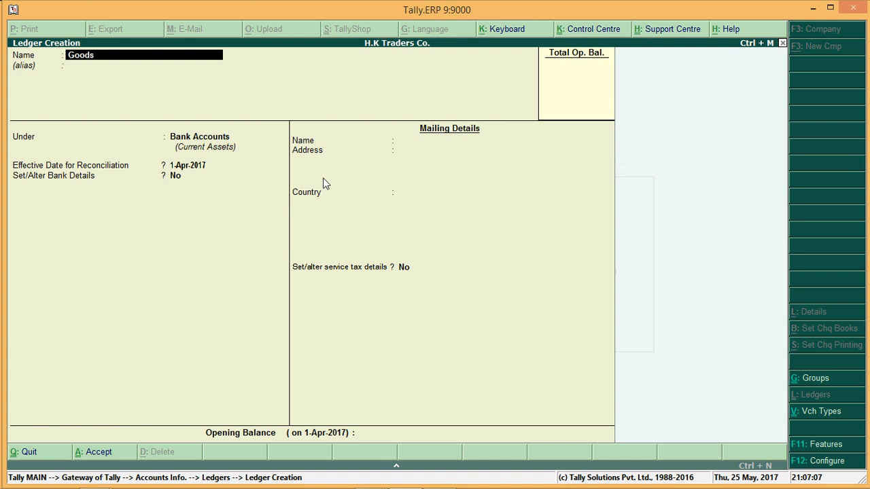
type(" Transportation Agency")
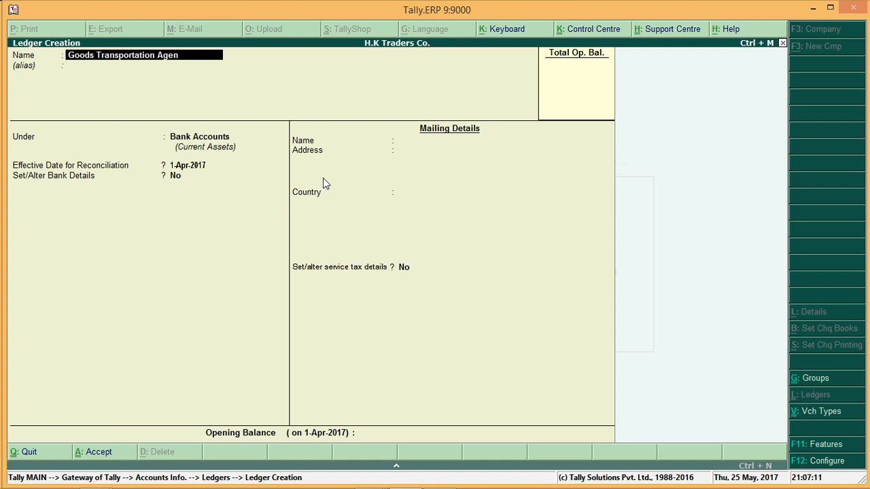
key("Return")
key("Return")
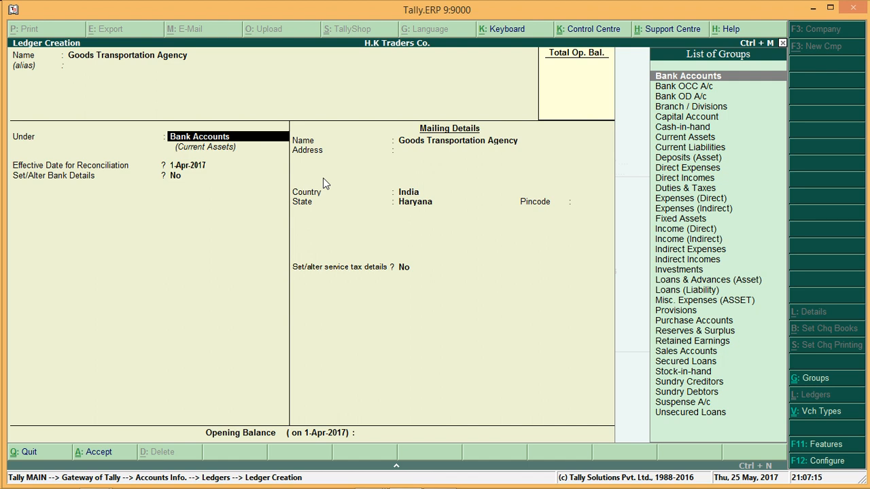
type("P")
key("Return")
key("Return")
key("Return")
Make service tax applicable to the ledger and assign the Goods Tranportation Services category in its service tax details.
type("A")
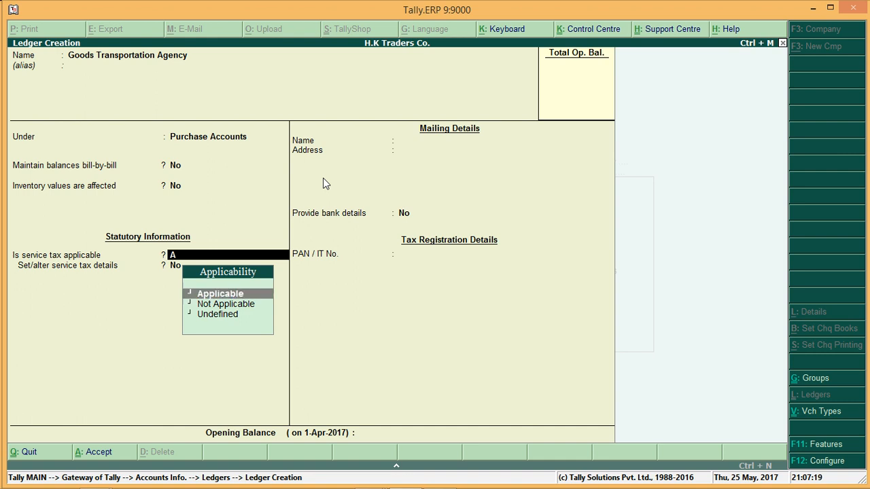
key("Return")
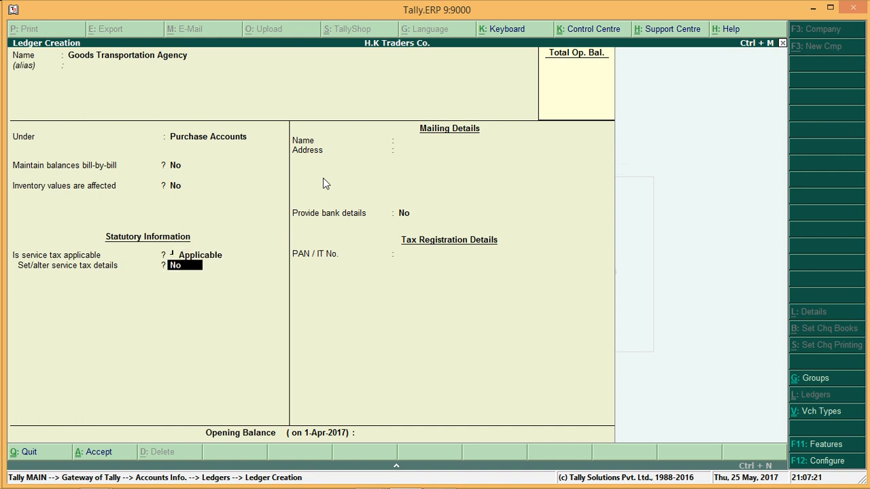
key("y")
type("A")
key("Down")
key("Down")
key("Down")
key("Return")
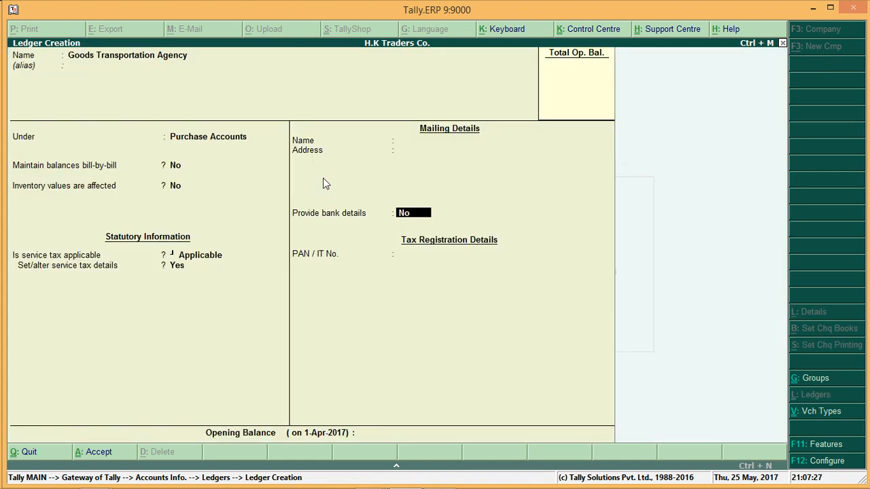
Keep bank details at No, leave the PAN empty and save the Goods Transportation Agency ledger.
key("Return")
key("Return")
key("Return")
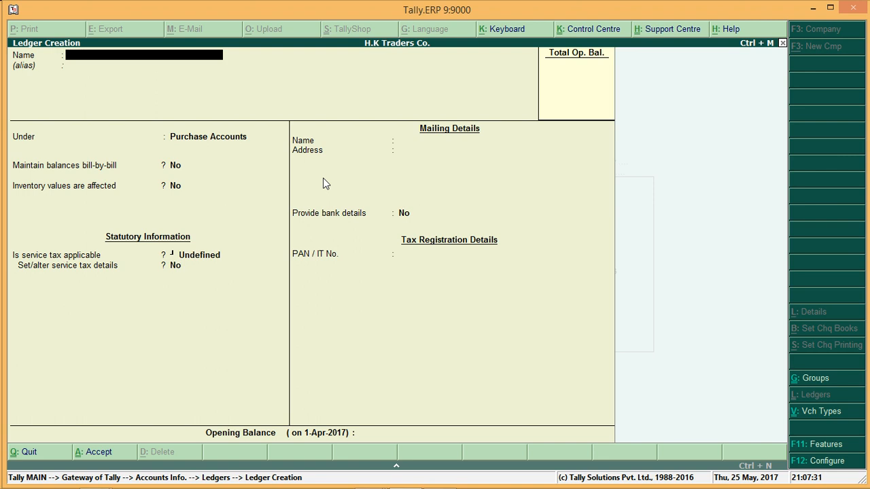
Name the next new ledger "K.D Agency" without an alias.
type("K.G")
key("BackSpace")
type("D al")
key("BackSpace")
type("gency")
key("Return")
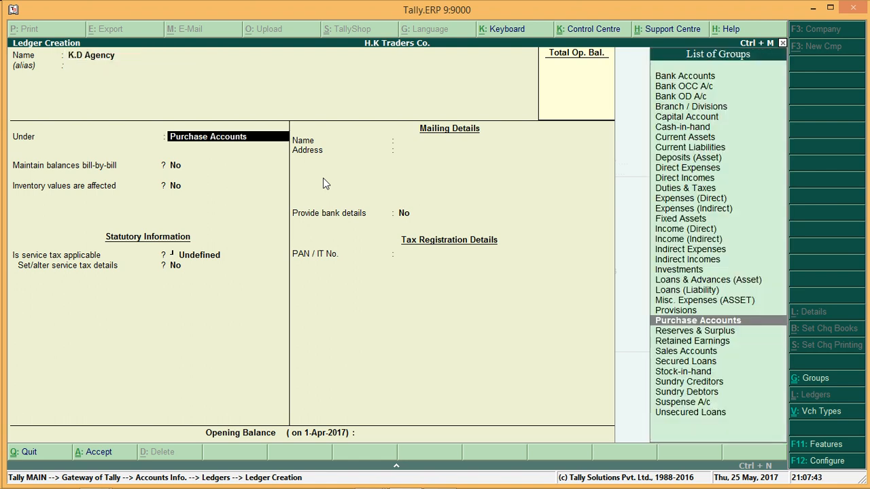
Place the K.D Agency ledger under Sundry Creditors with bill-by-bill balances set to Yes, and save it.
type("S")
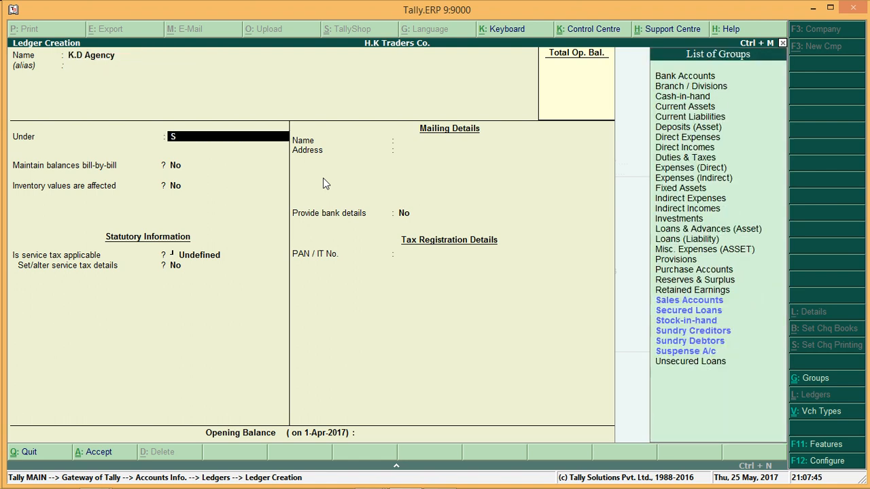
key("Down")
key("Down")
key("Down")
key("Return")
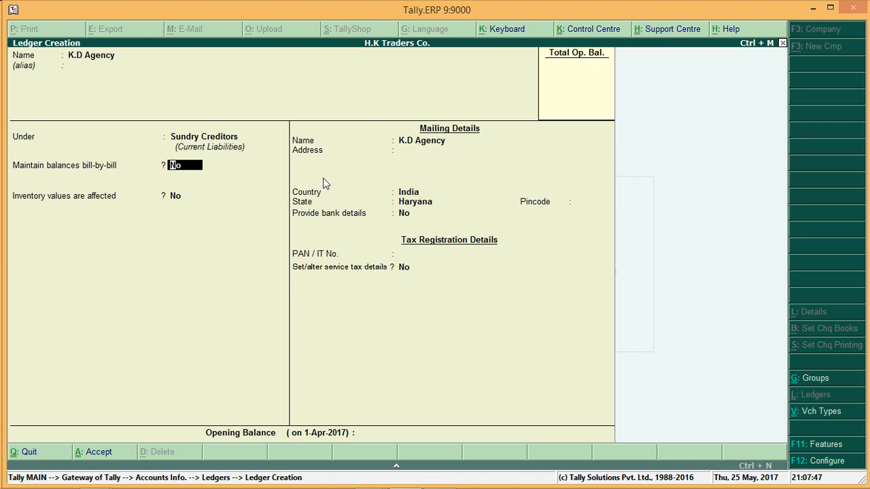
type("y")
key("Return")
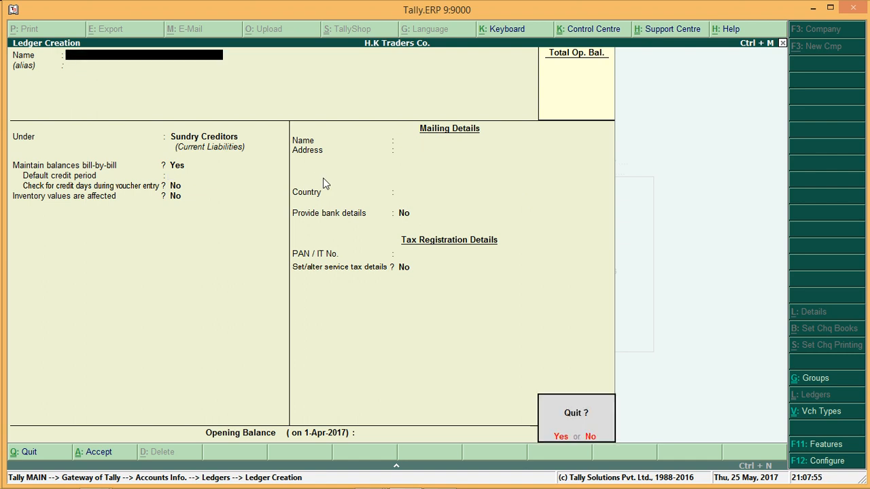
Leave ledger creation and start a new purchase voucher among the accounting vouchers.
key("Escape")
key("Escape")
key("Escape")
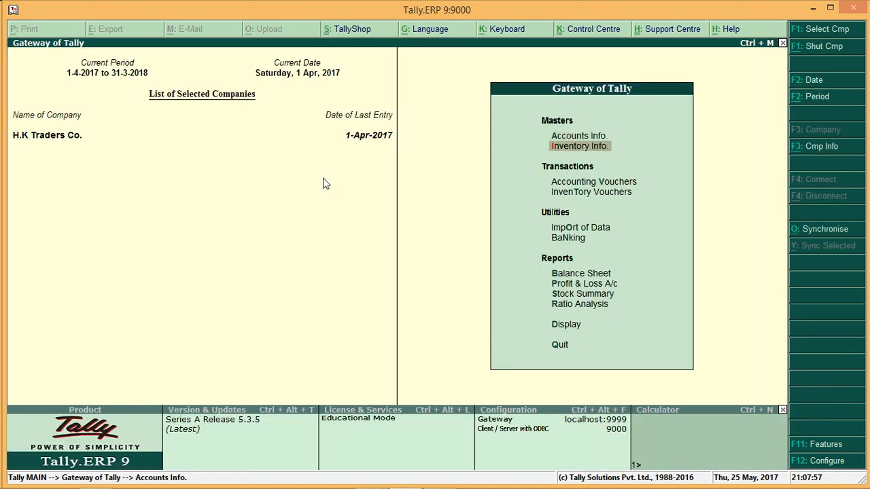
key("Down")
key("Down")
key("Up")
key("Return")
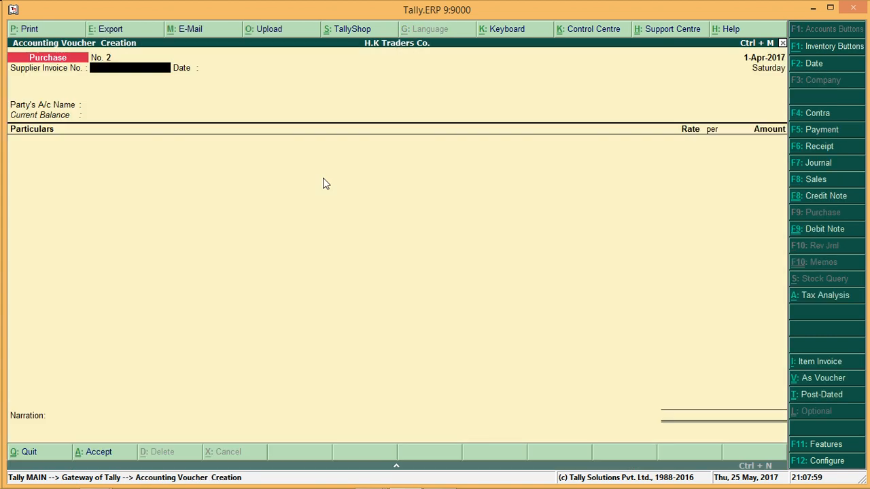
Leave the supplier invoice number and date blank and choose K.D Agency as the purchase voucher's party account.
key("Return")
key("Return")
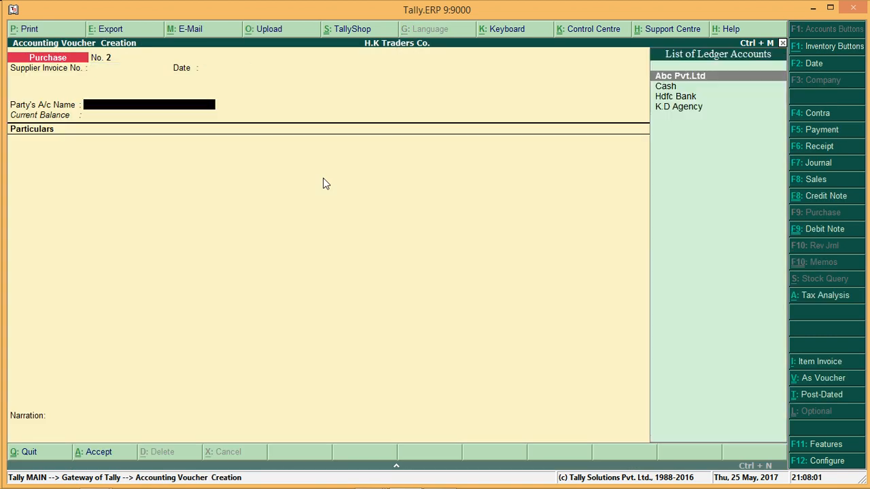
key("Down")
key("Down")
key("Down")
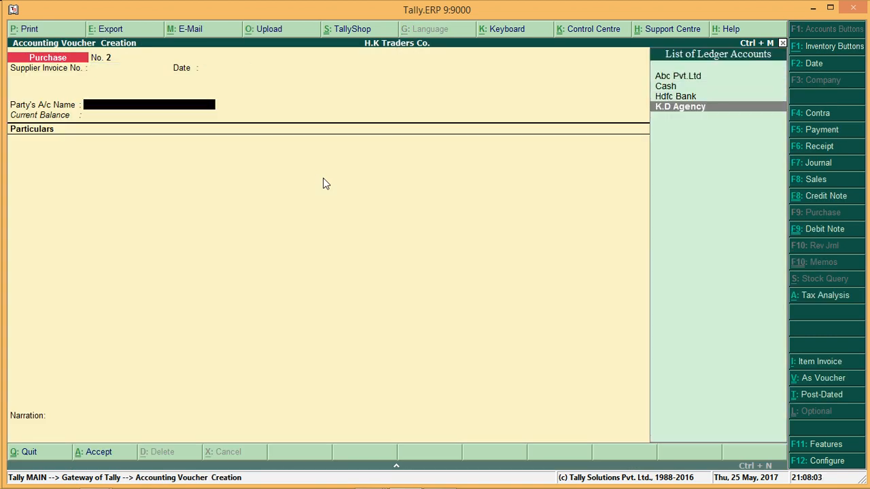
key("Return")
key("Return")
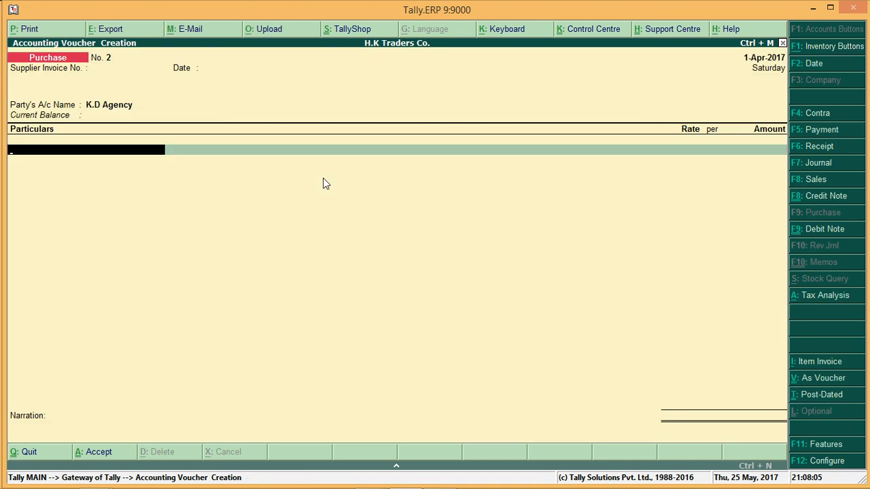
Enter Goods Transportation Agency at 50,000 plus the Service Tax ledger in the purchase voucher, and save it.
type("A")
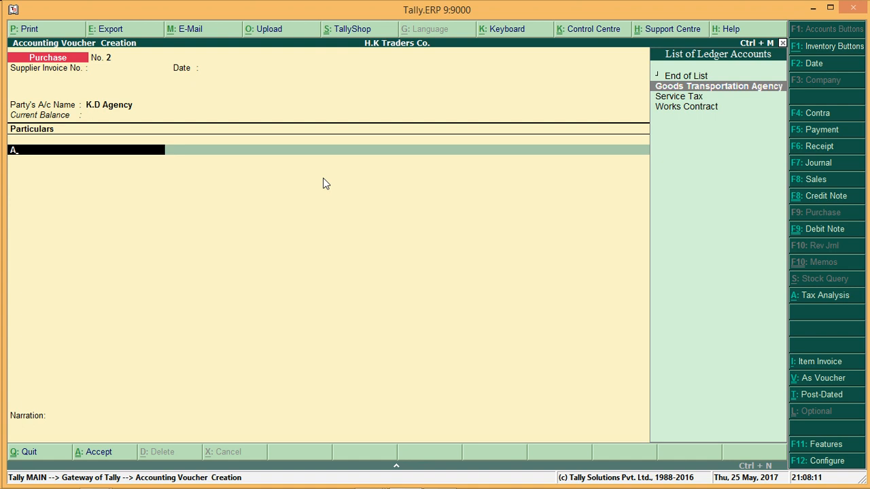
key("Return")
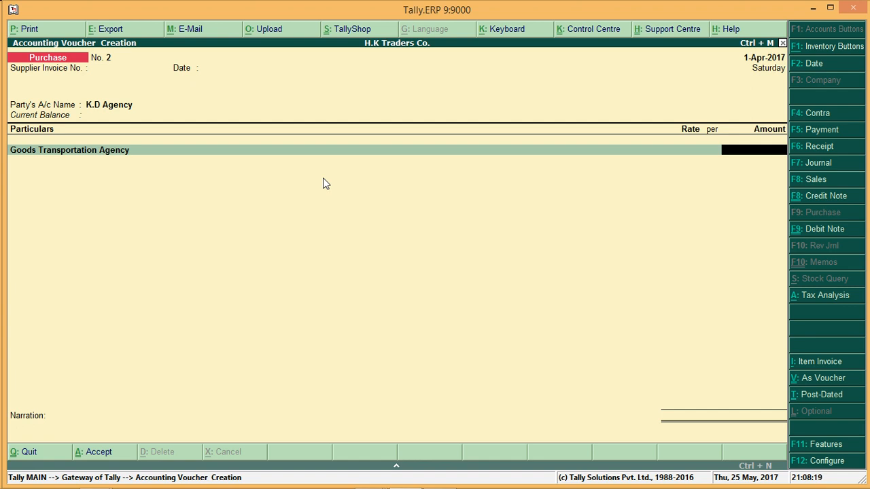
type("50000")
key("Return")
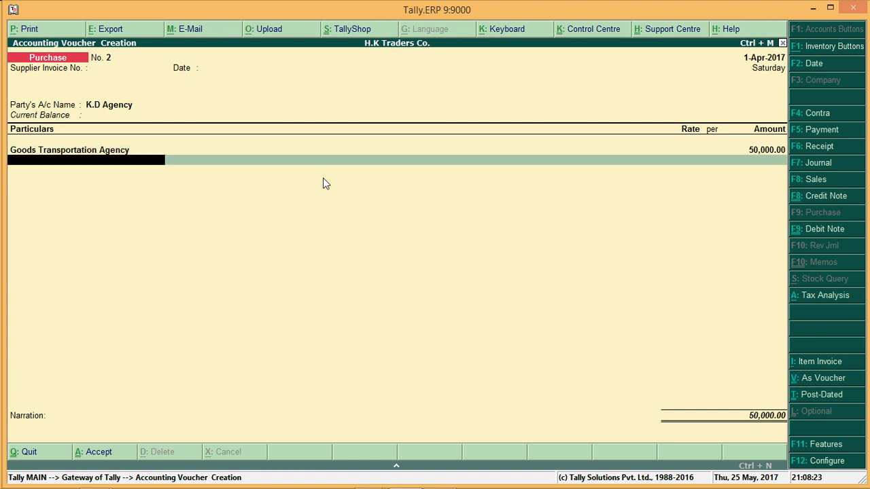
type("S")
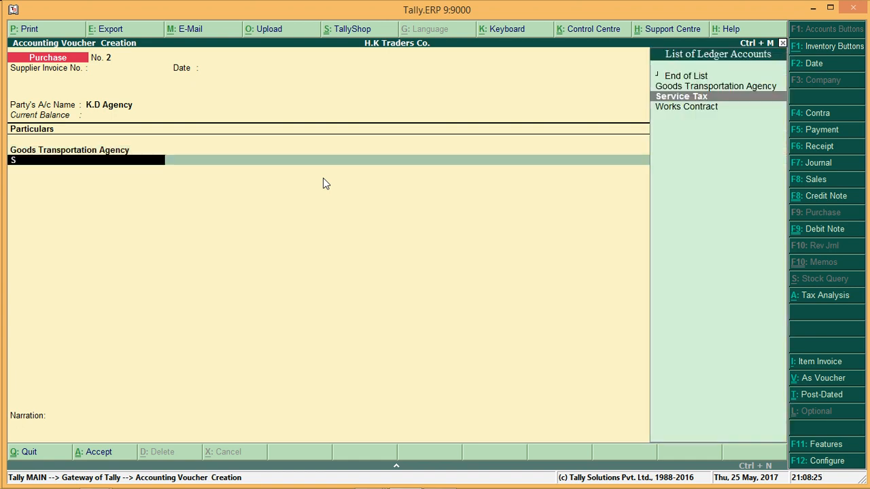
key("Return")
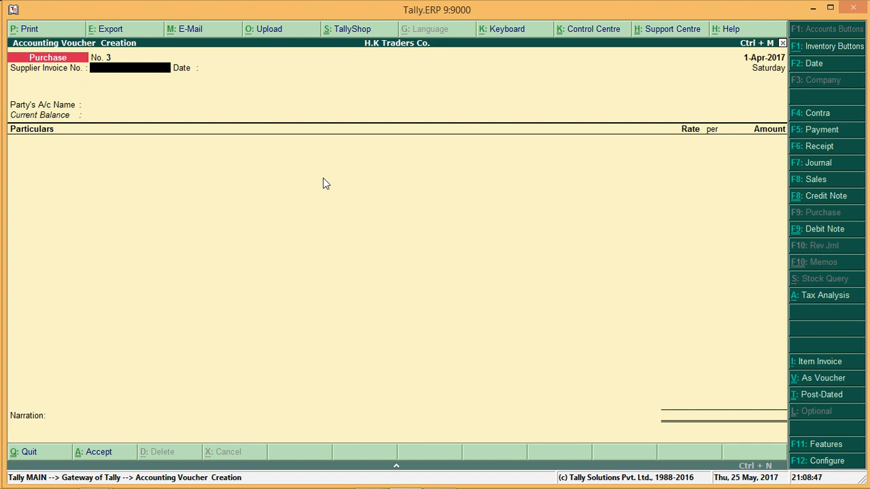
Start a payment voucher from Hdfc Bank and enter a payment of 50,000 to K.D Agency.
key("F5")
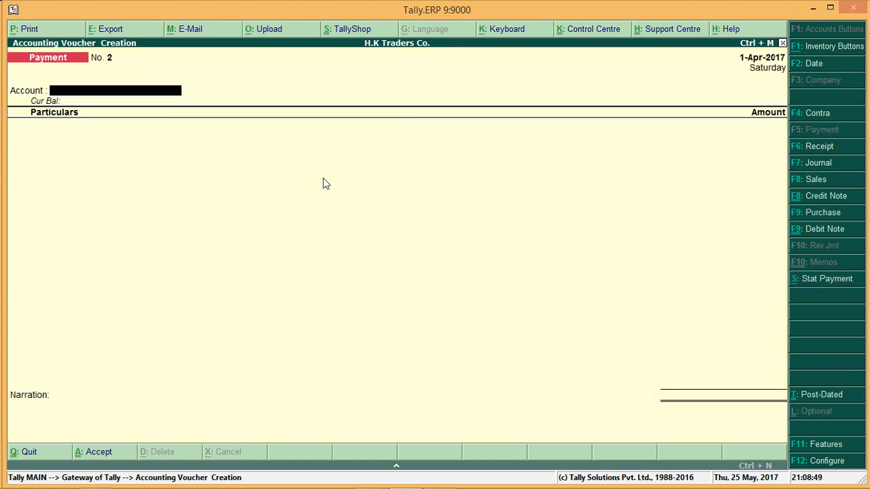
type("H")
key("Return")
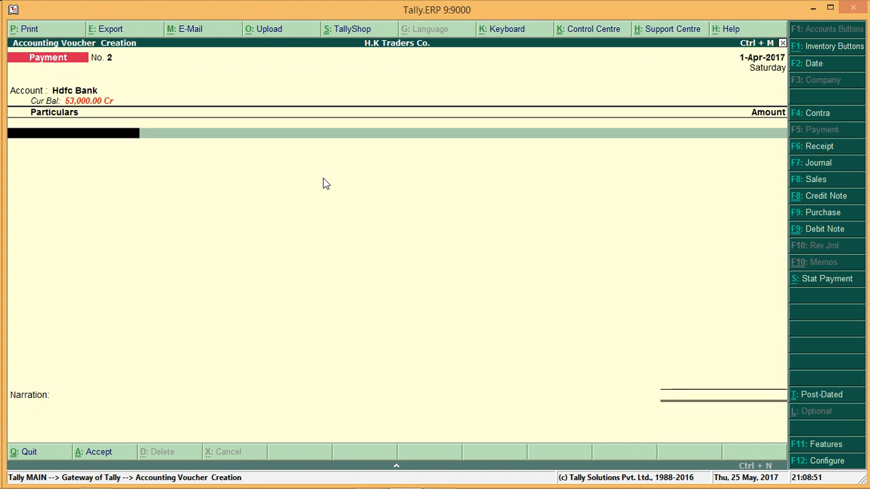
type("K")
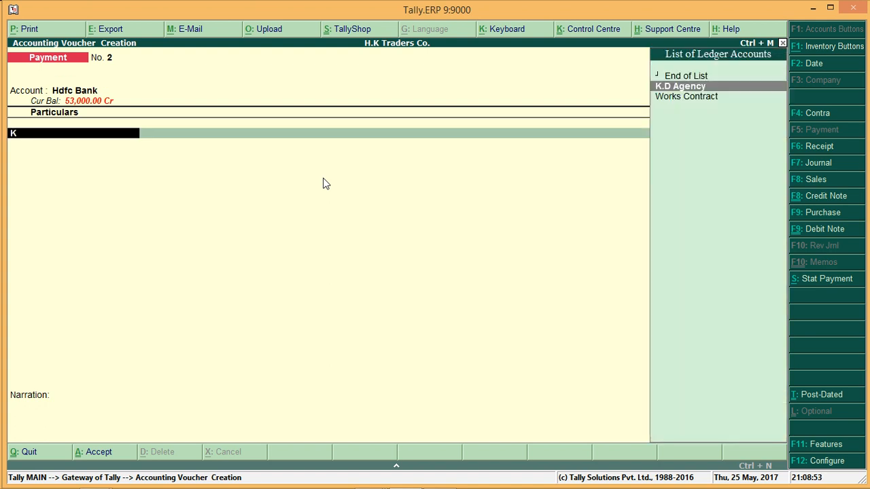
key("Return")
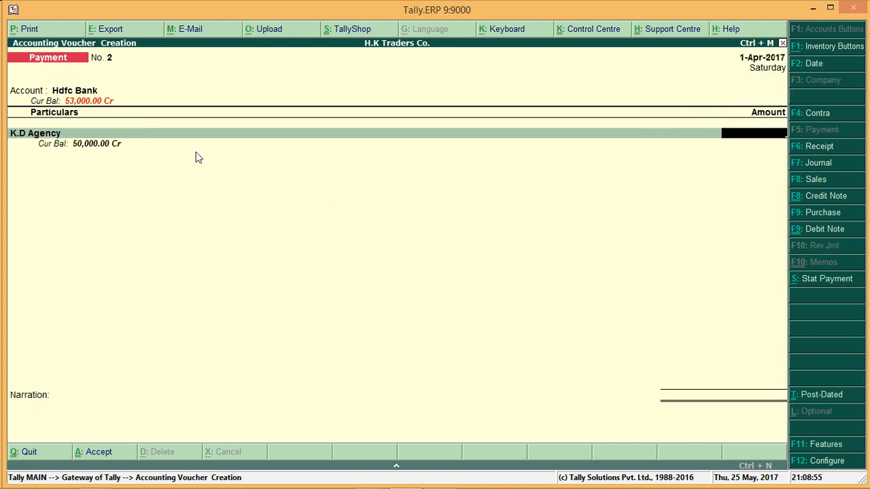
type("50000")
key("Return")
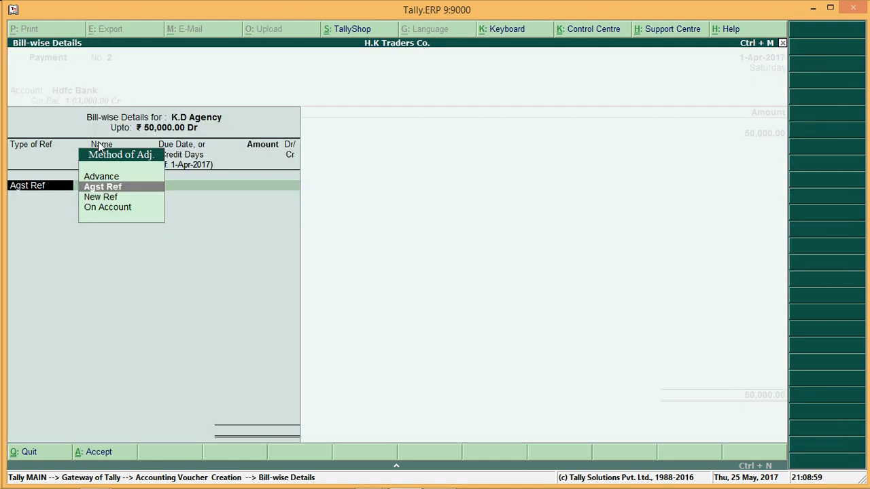
Settle the full 50,000 payment with Agst Ref against bill 2, then save the payment voucher.
key("Return")
key("Return")
key("Return")
key("Return")
key("Return")
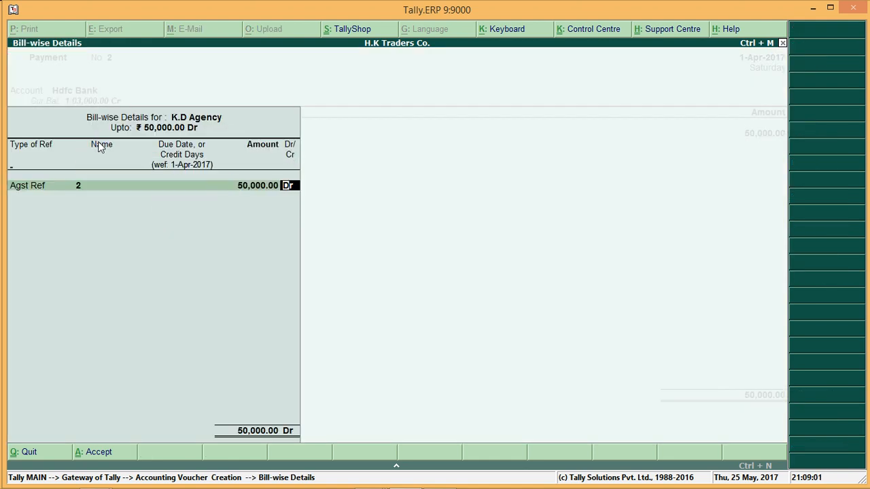
key("ctrl+a")
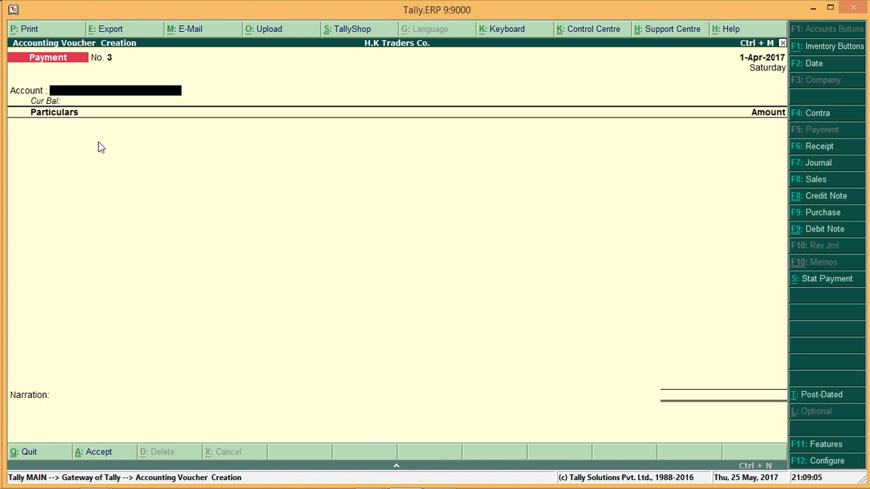
Leave voucher entry and display the Form ST3 report from the statutory service tax reports.
key("Escape")
key("Down")
key("Down")
key("Down")
key("Down")
key("Down")
key("Down")
key("Down")
key("Down")
key("Return")
key("Down")
key("Down")
key("Down")
key("Down")
key("Down")
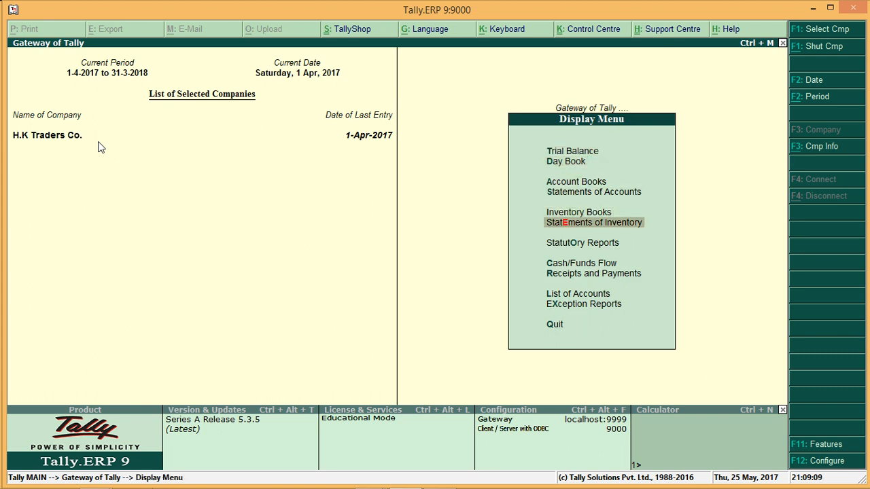
key("Down")
key("Return")
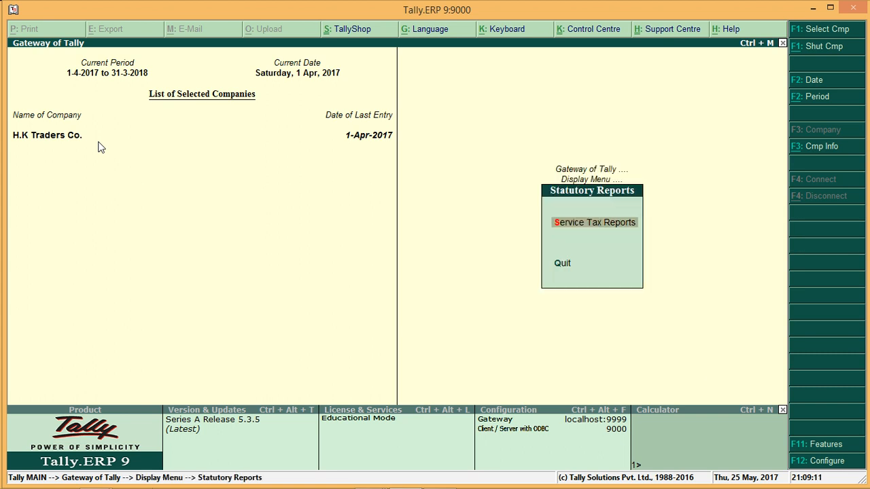
key("Return")
key("Return")
Show the Form ST3 computation in detail and open the service tax liability summary by taxable service.
key("Down")
key("Down")
key("Down")
key("Down")
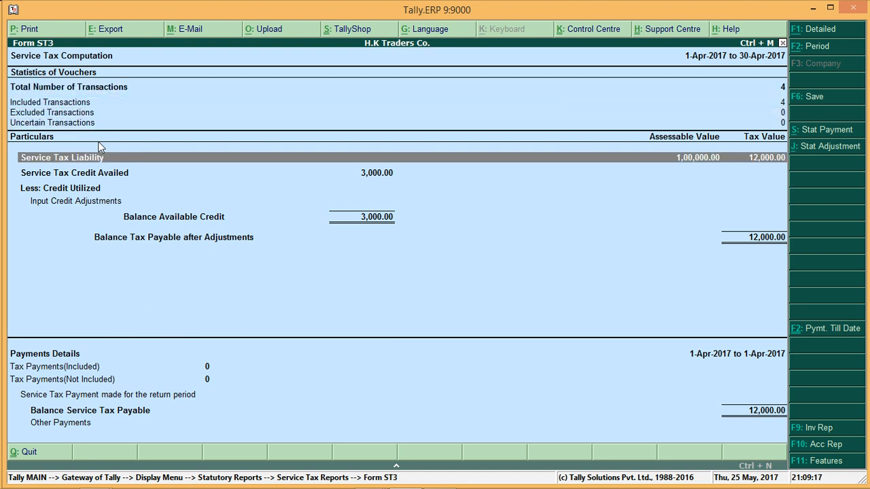
key("alt+F1")
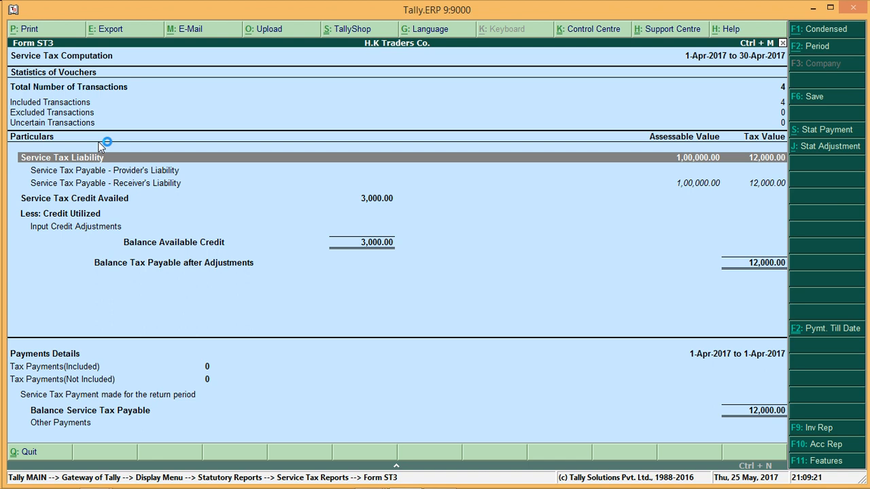
key("Down")
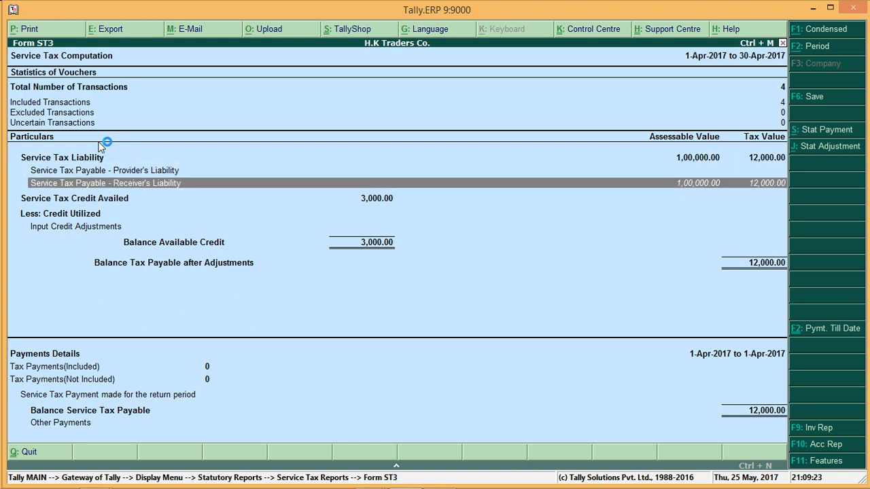
key("Up")
key("Up")
key("Return")
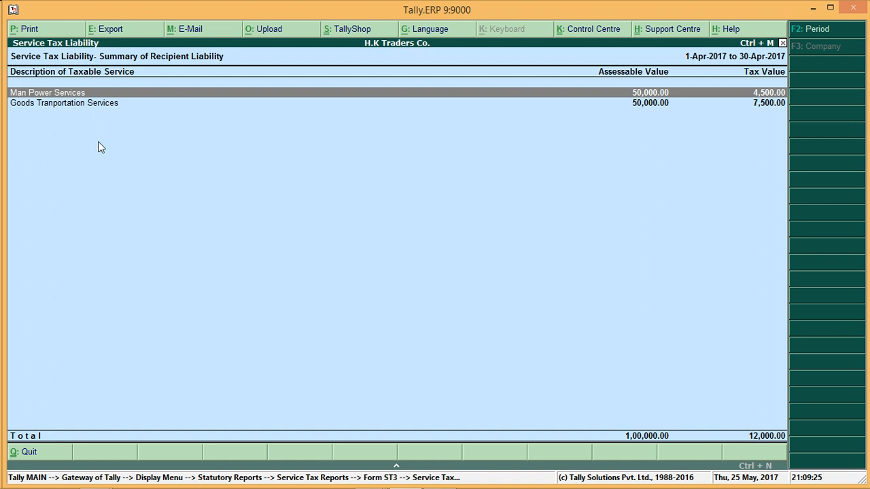
Examine the voucher behind the Goods Tranportation Services liability and return to the Form ST3 computation.
key("Down")
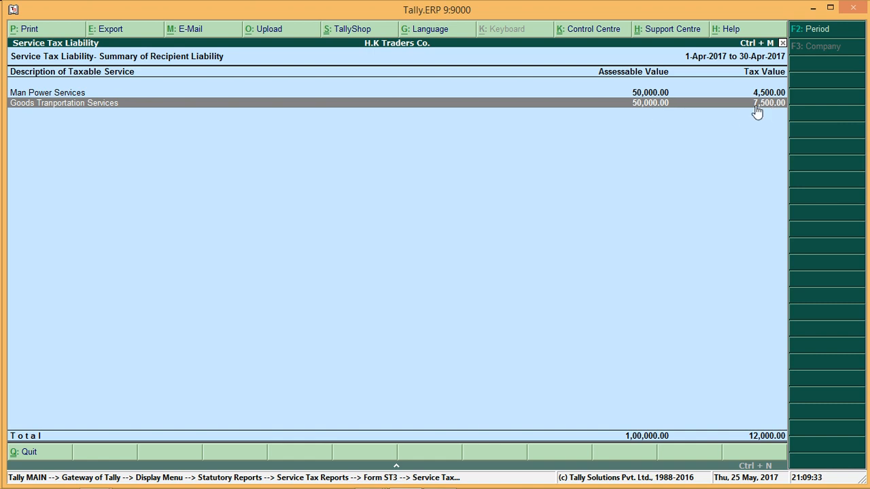
key("Return")
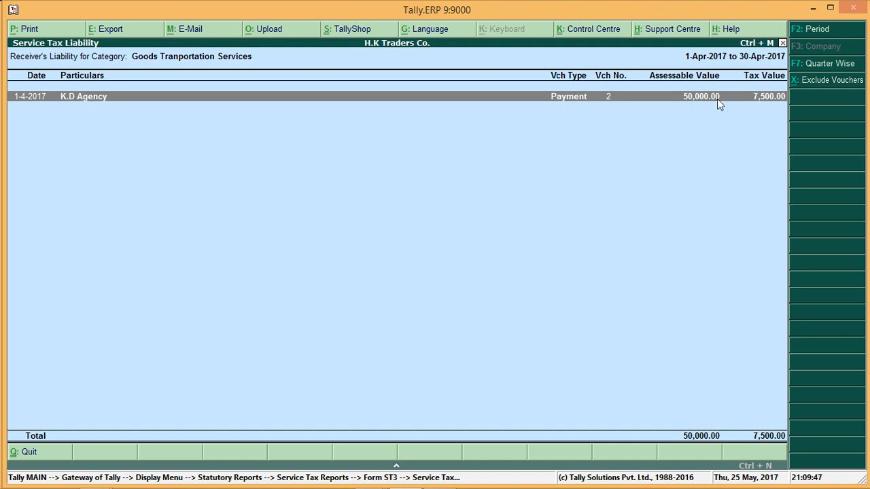
key("Escape")
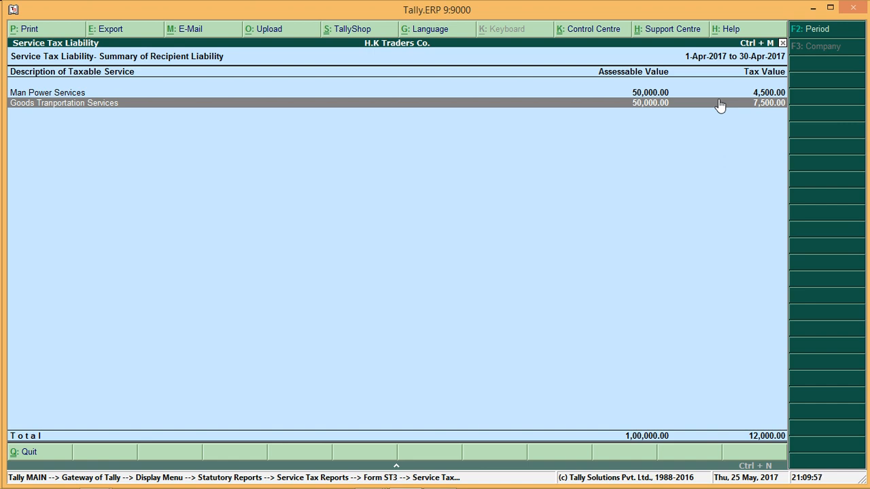
key("Escape")
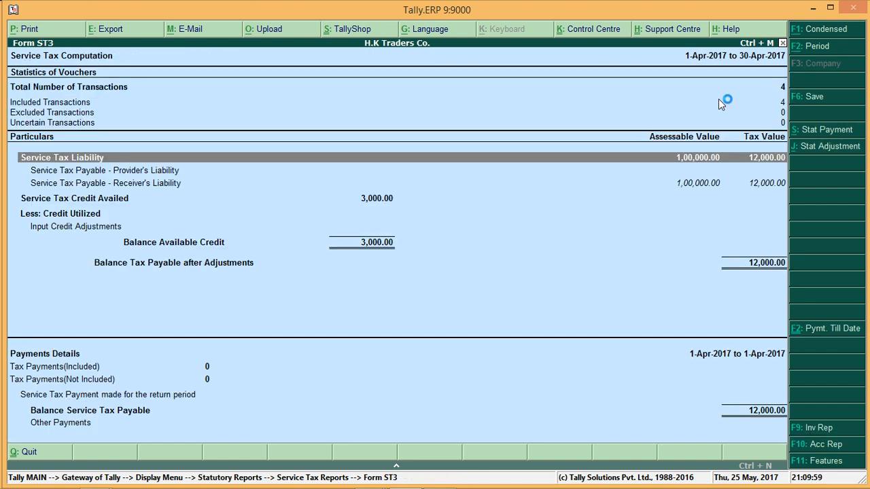